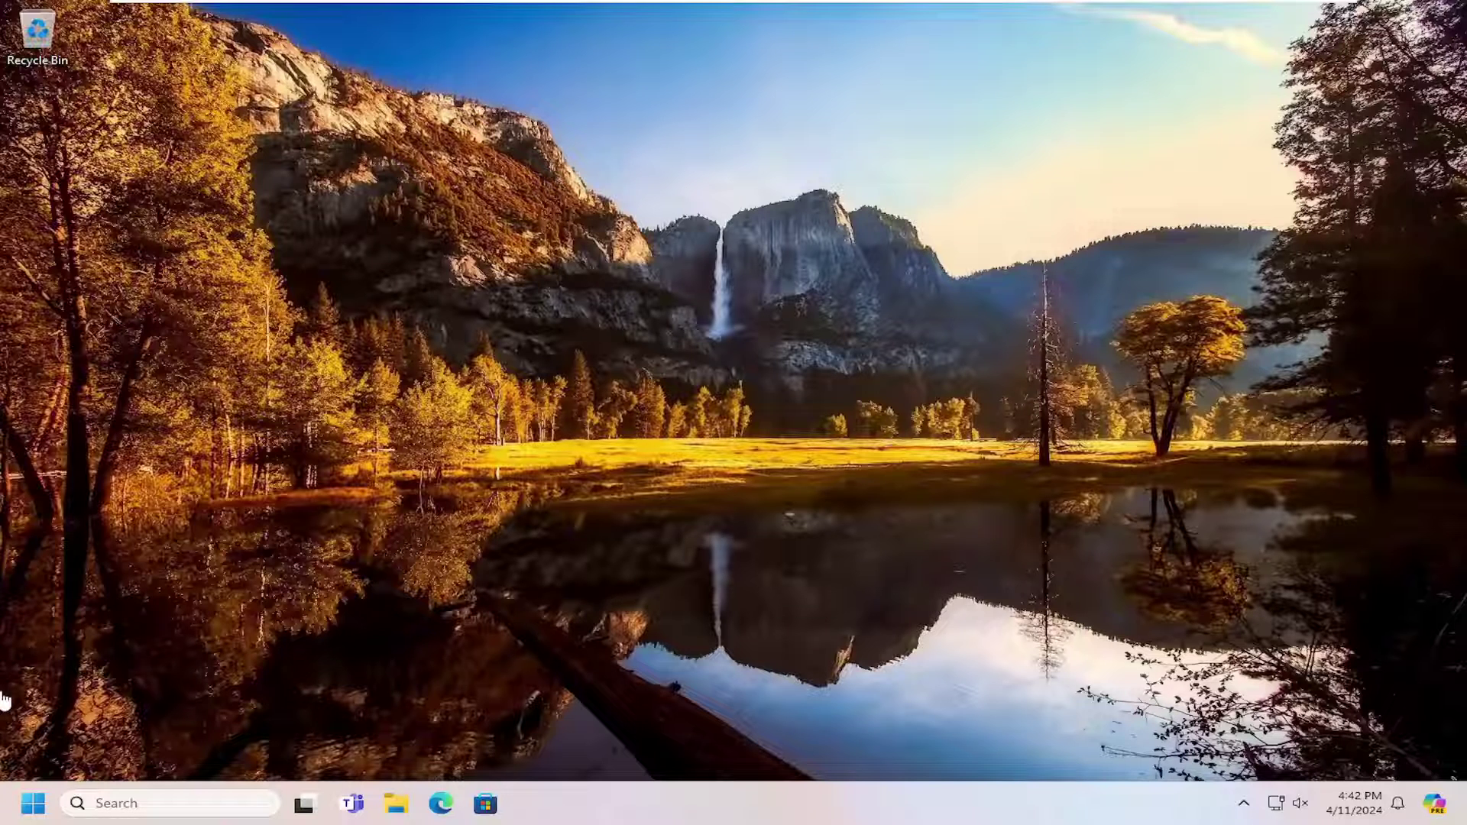
Step: Launch Disk Cleanup from a 'disk cleanup' search and permanently delete the checked files (~0.99 GB) on C:
left_click(31, 804)
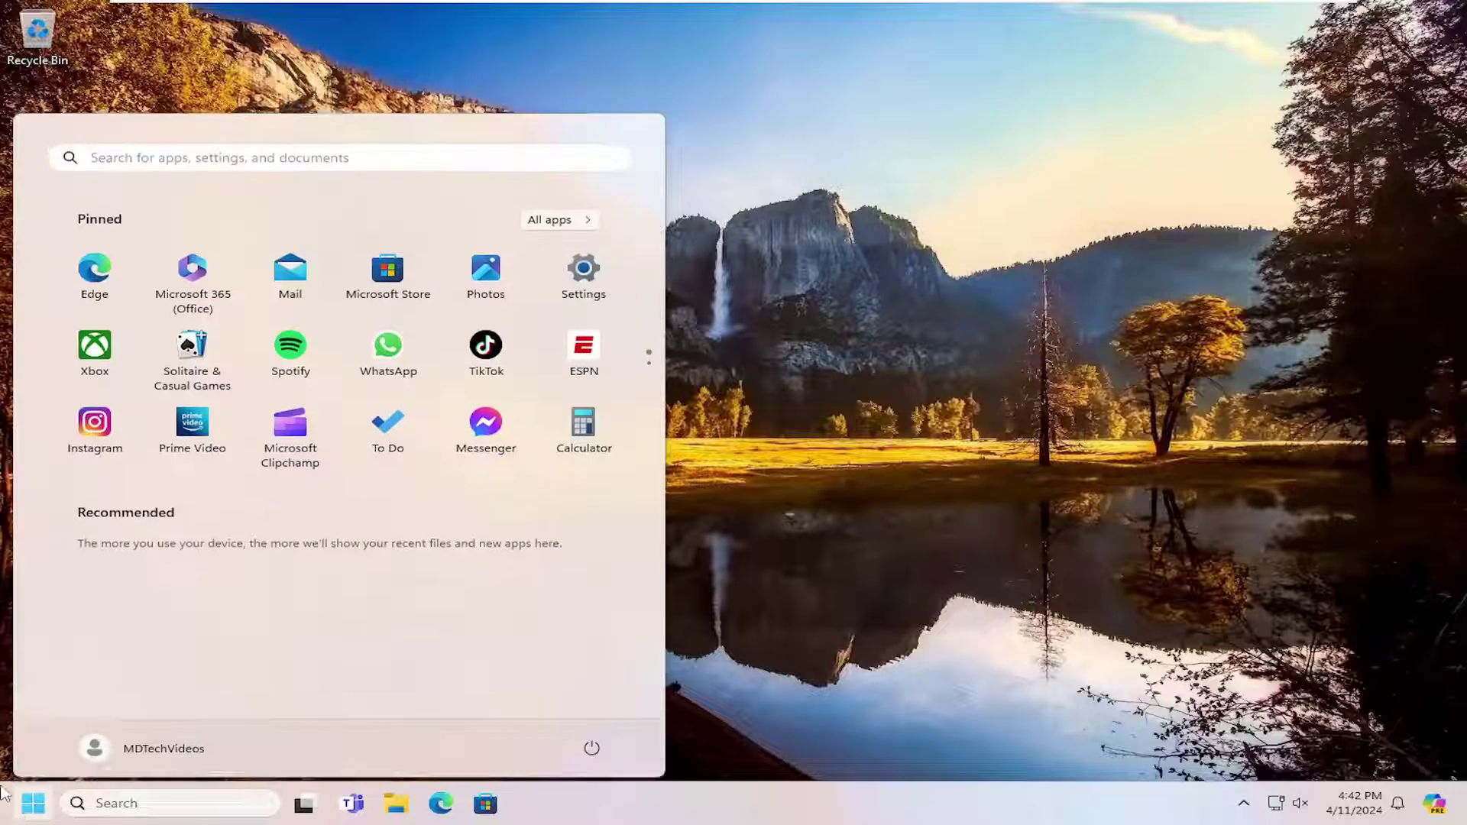
type("disk cl")
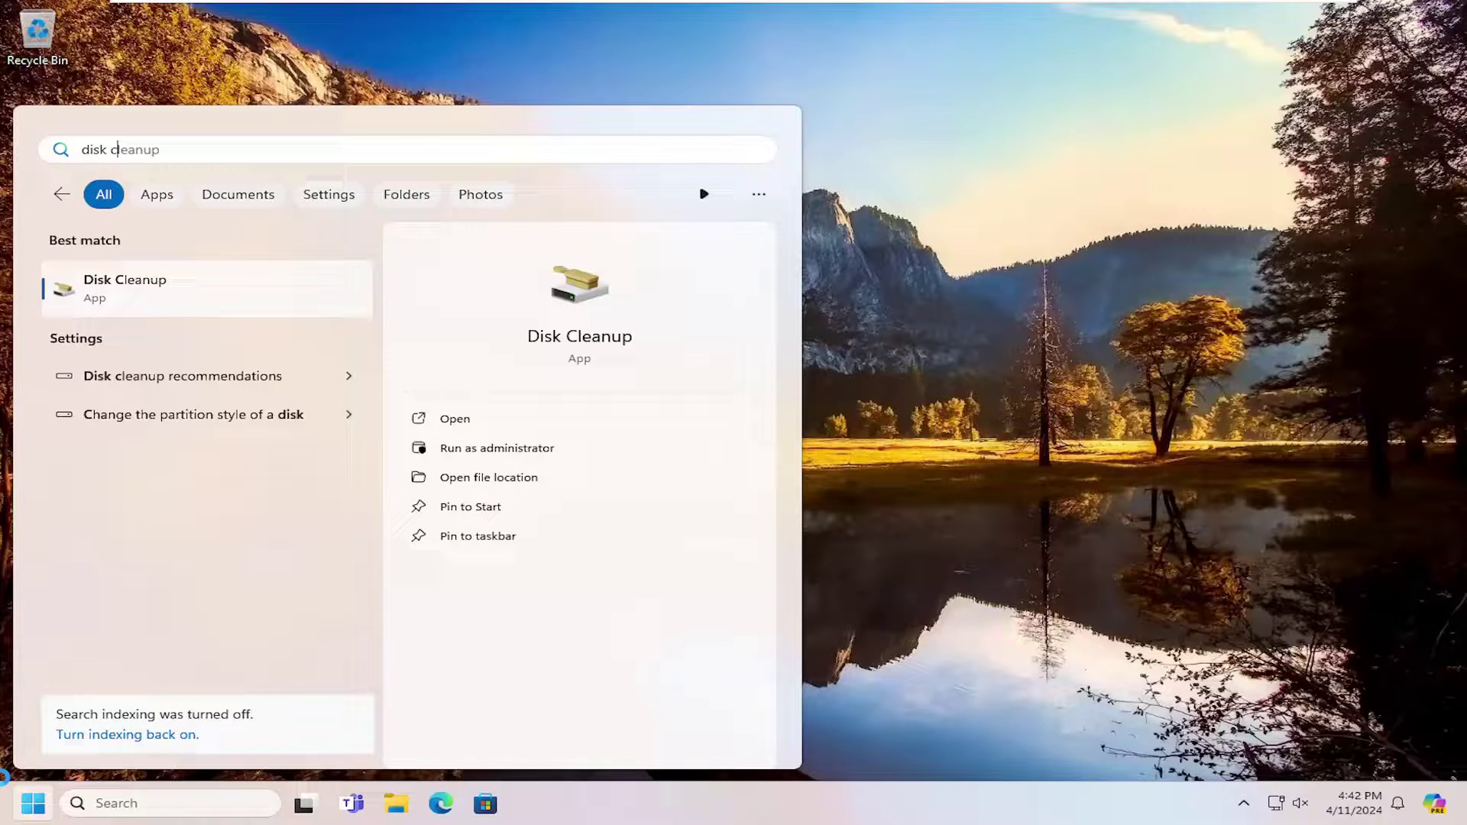
type("eanup")
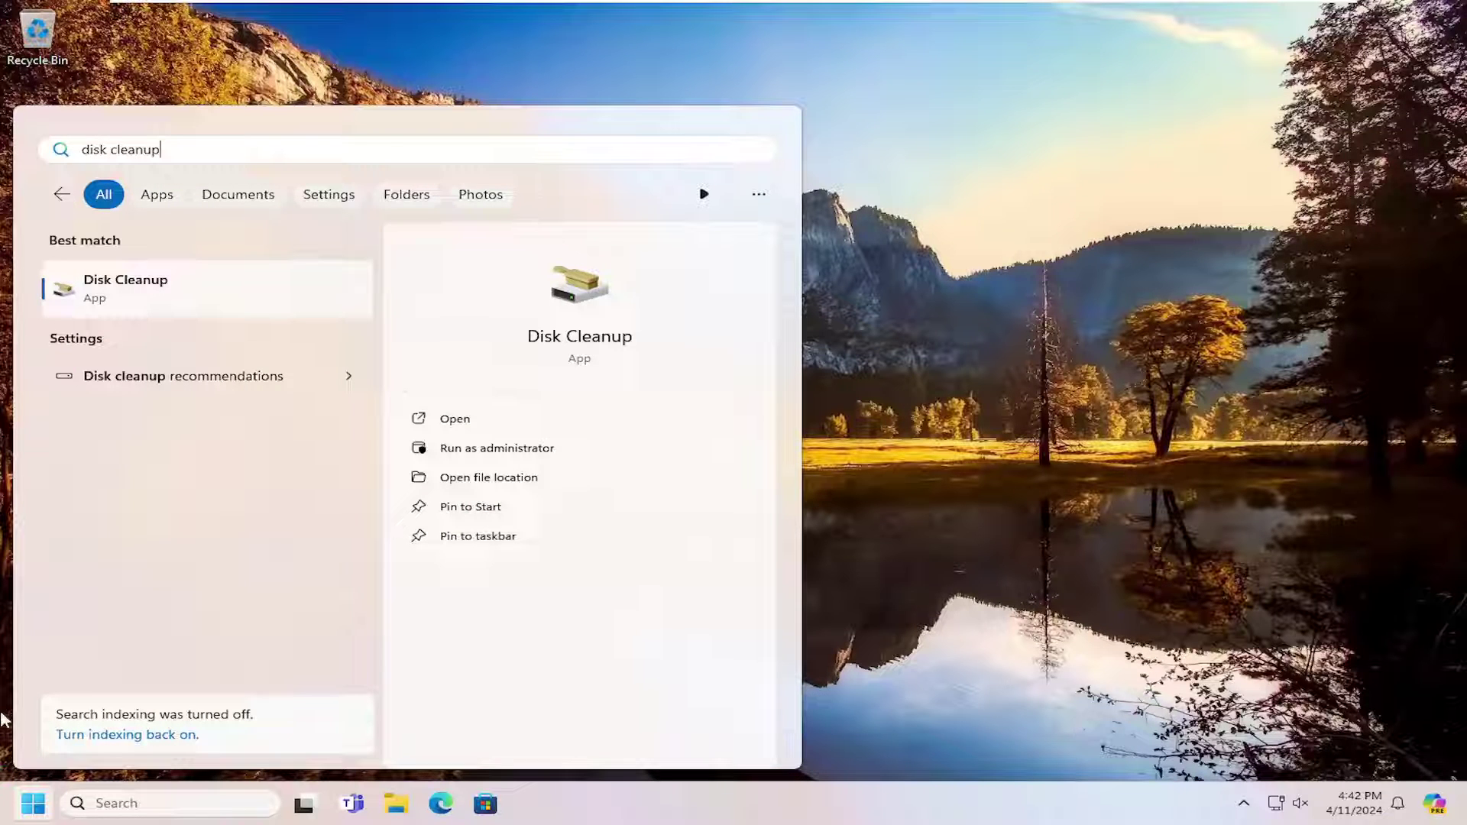
left_click(101, 298)
left_click_drag(248, 65, 680, 191)
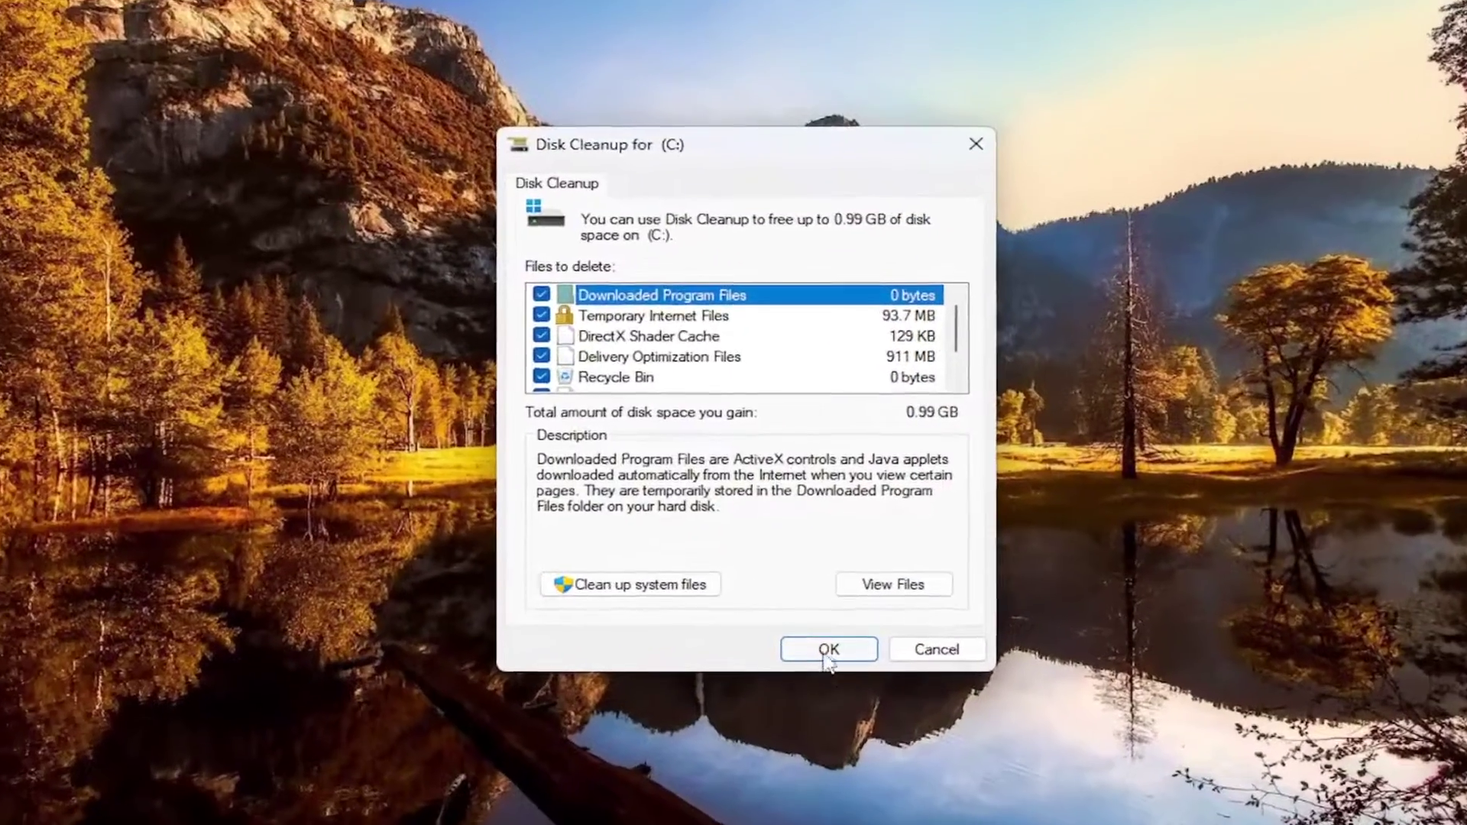
left_click(830, 657)
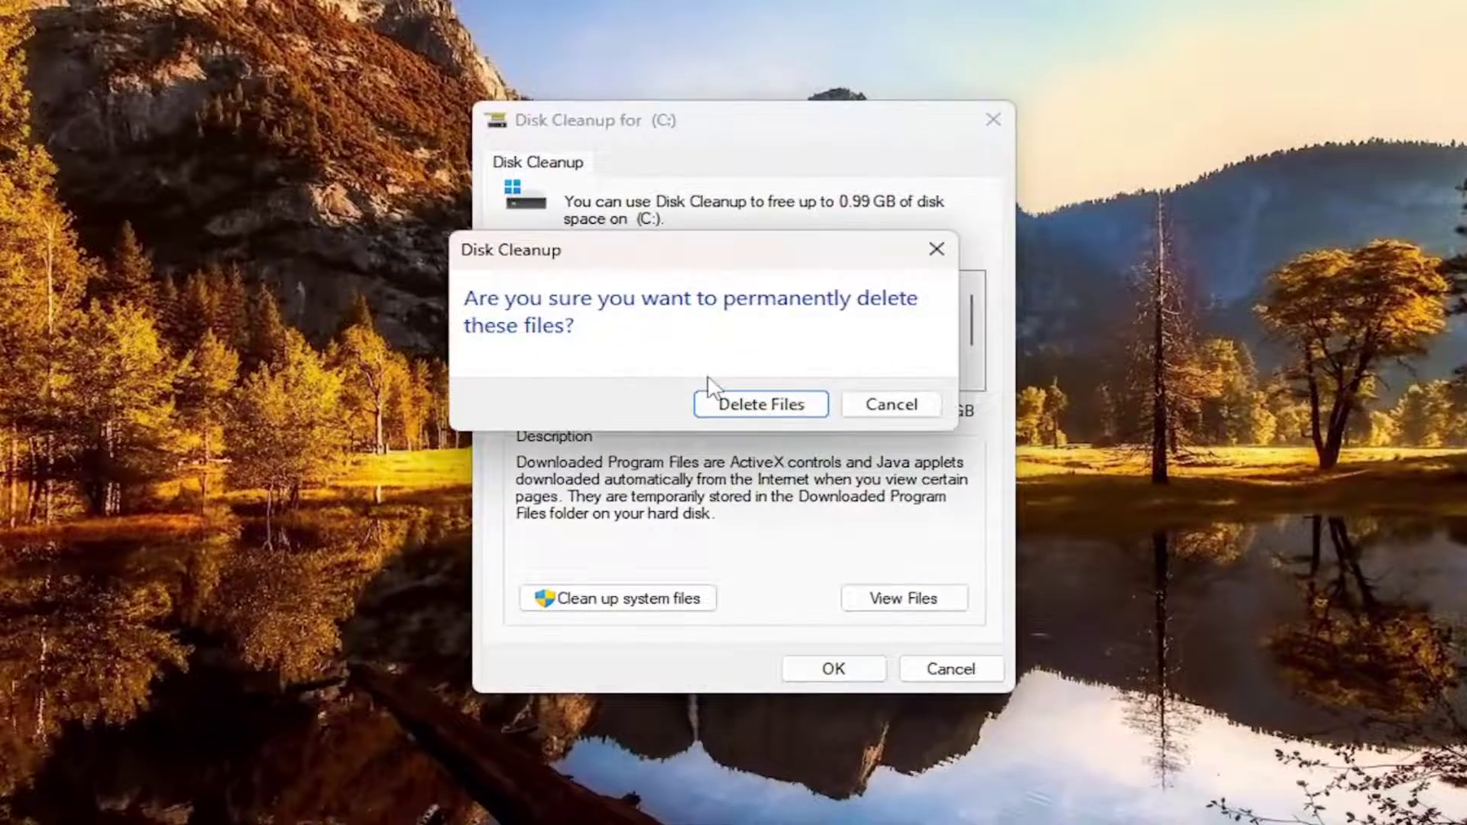
left_click(737, 402)
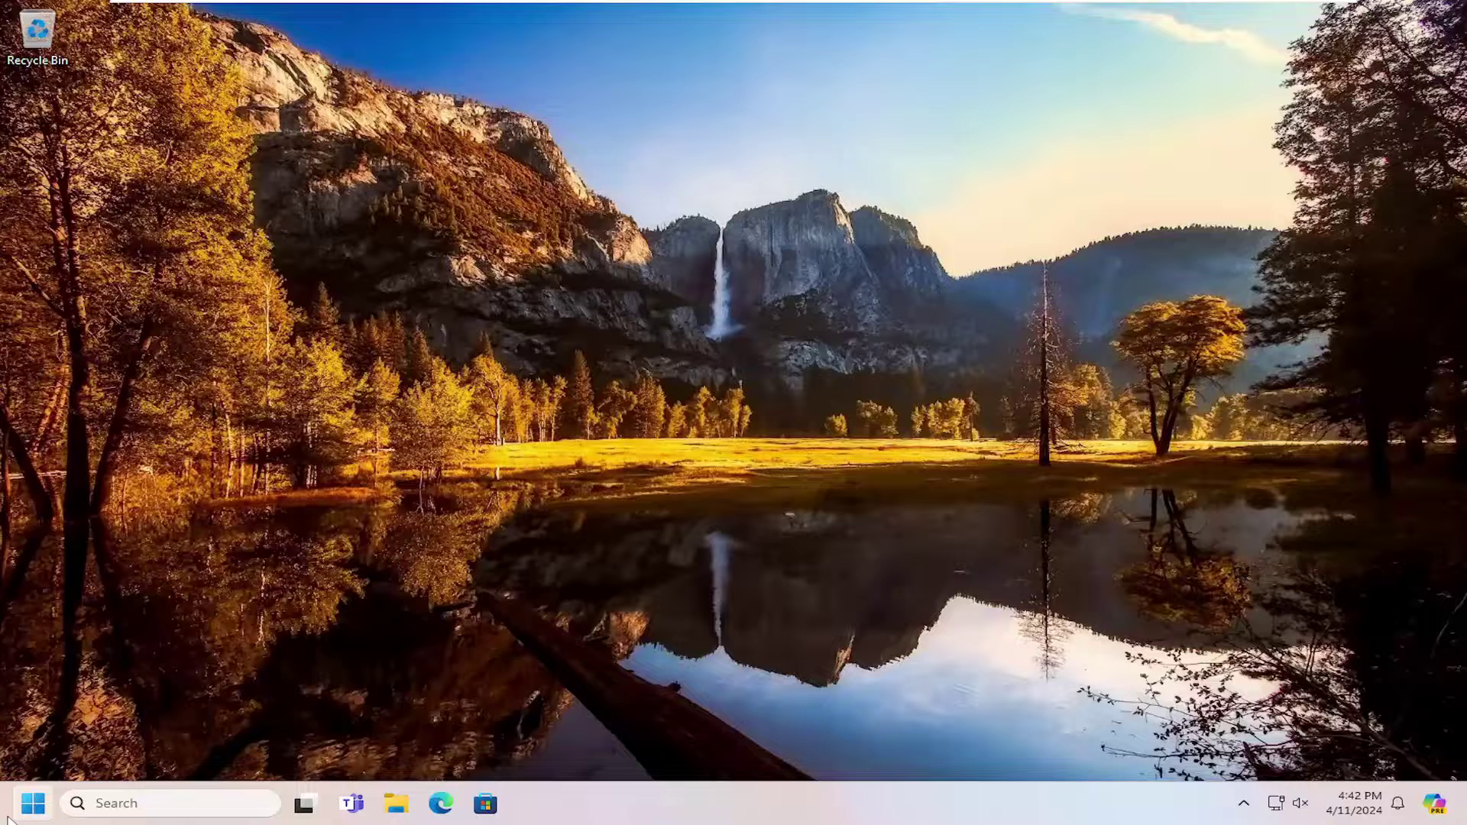
Step: Open Defragment and Optimize Drives from a 'defrag' search and analyze drive C:, which shows 2% fragmented
left_click(17, 816)
type("d")
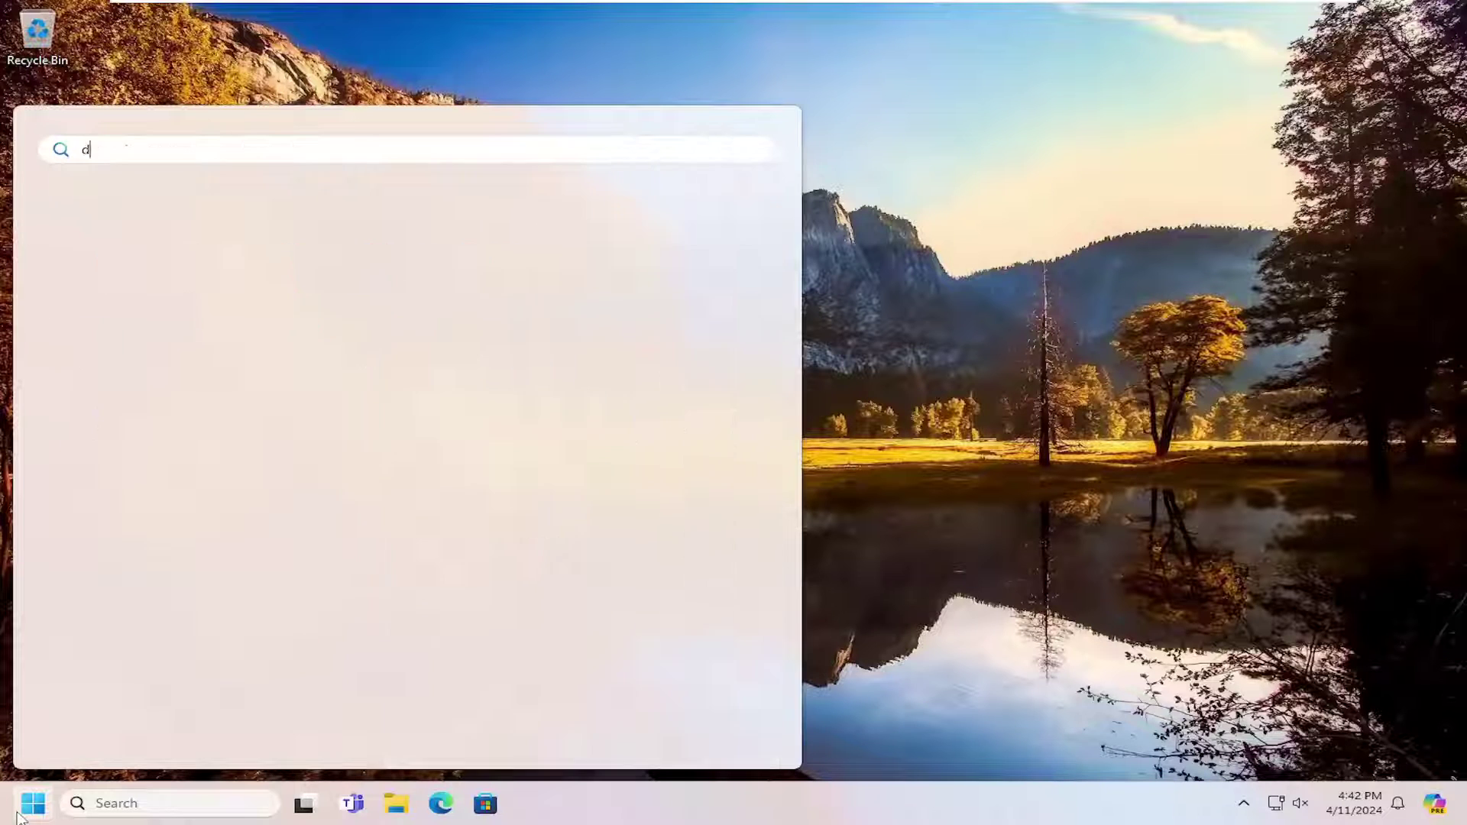
type("efrag")
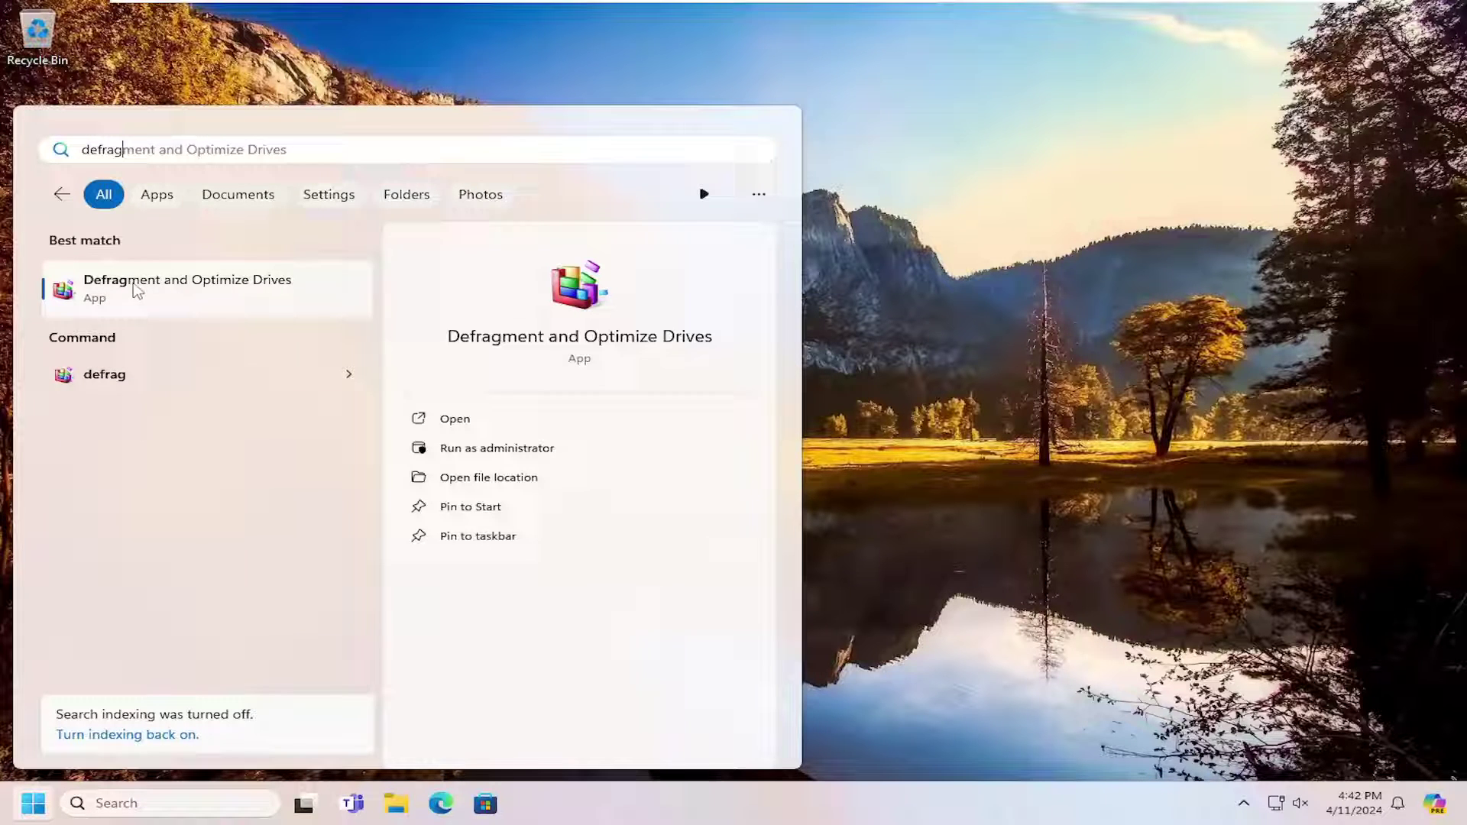
left_click(224, 298)
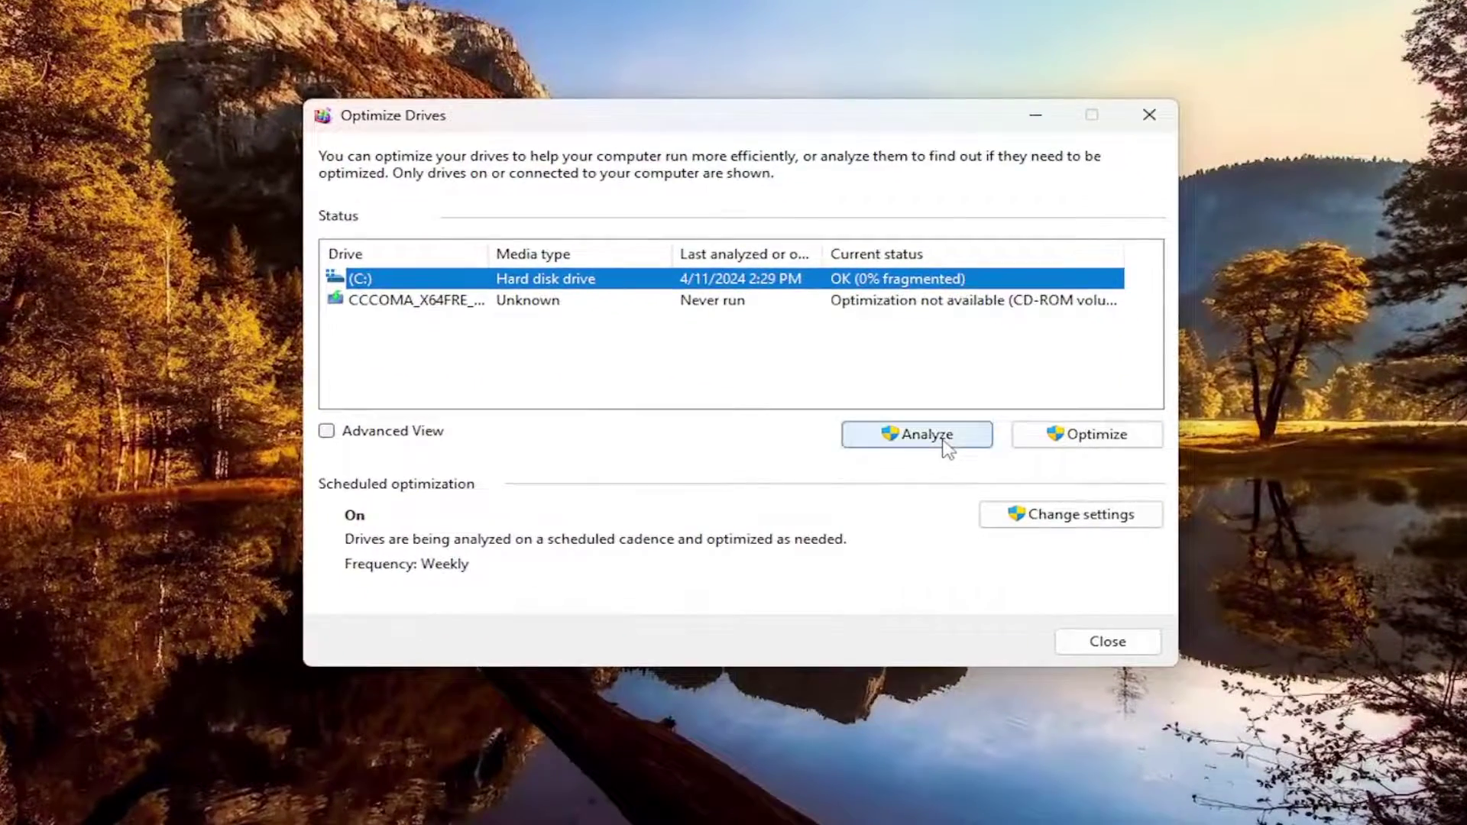
left_click(944, 443)
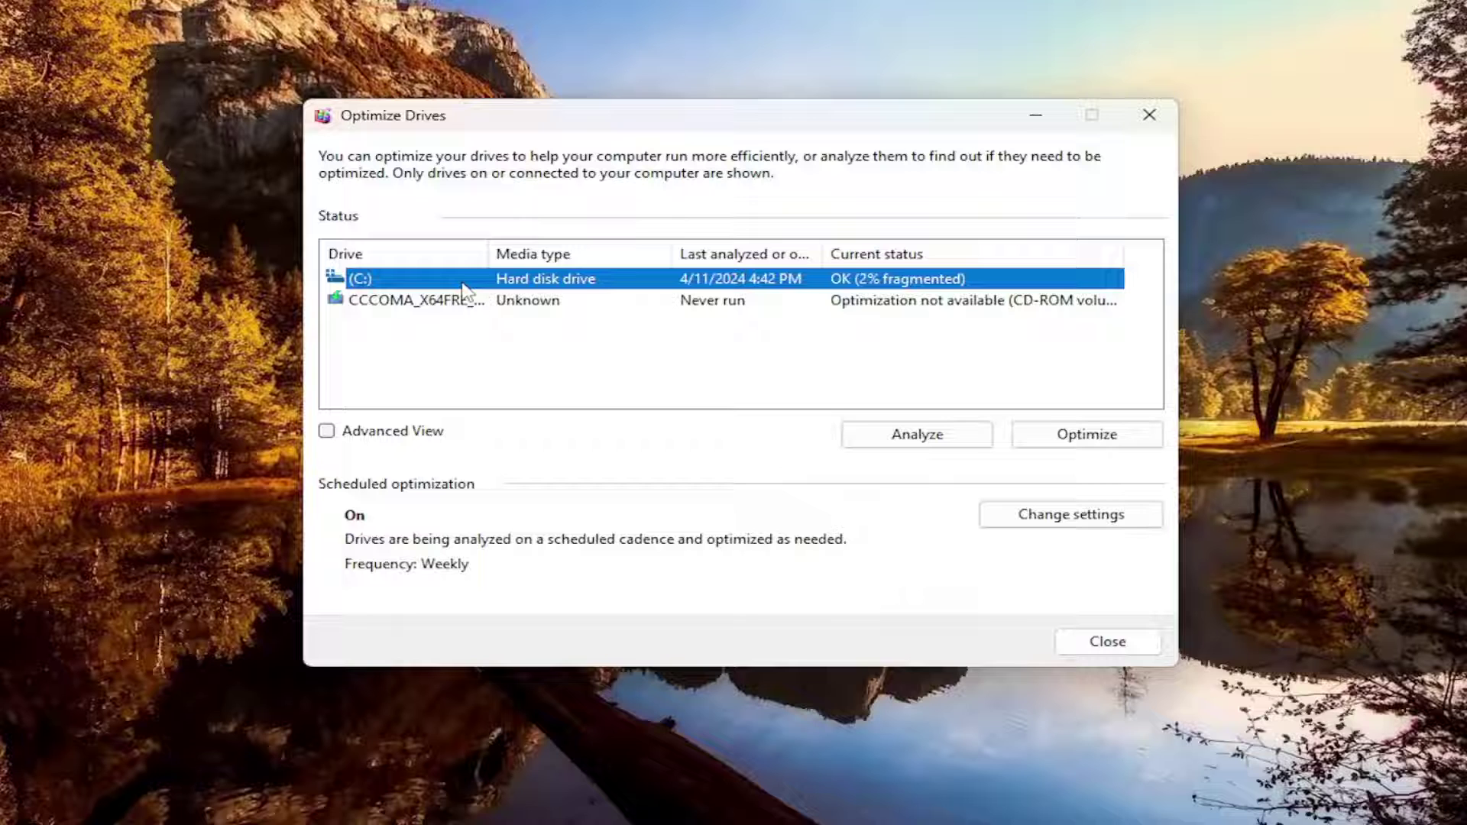
Step: Check the CD-ROM drive's status against drive C:, then close Optimize Drives
left_click(429, 302)
left_click(421, 282)
left_click(437, 301)
left_click(539, 283)
left_click(442, 305)
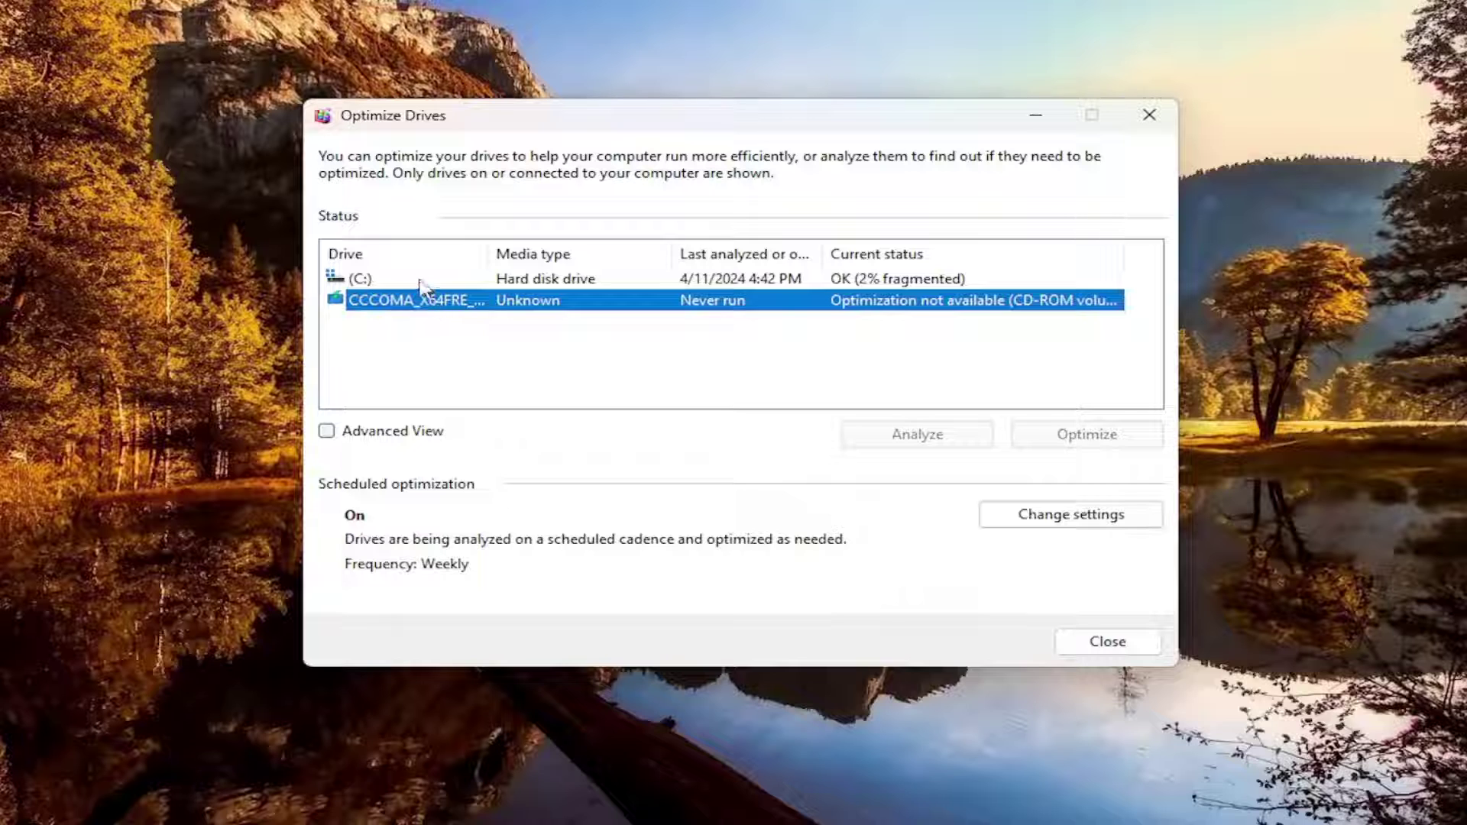
left_click(416, 283)
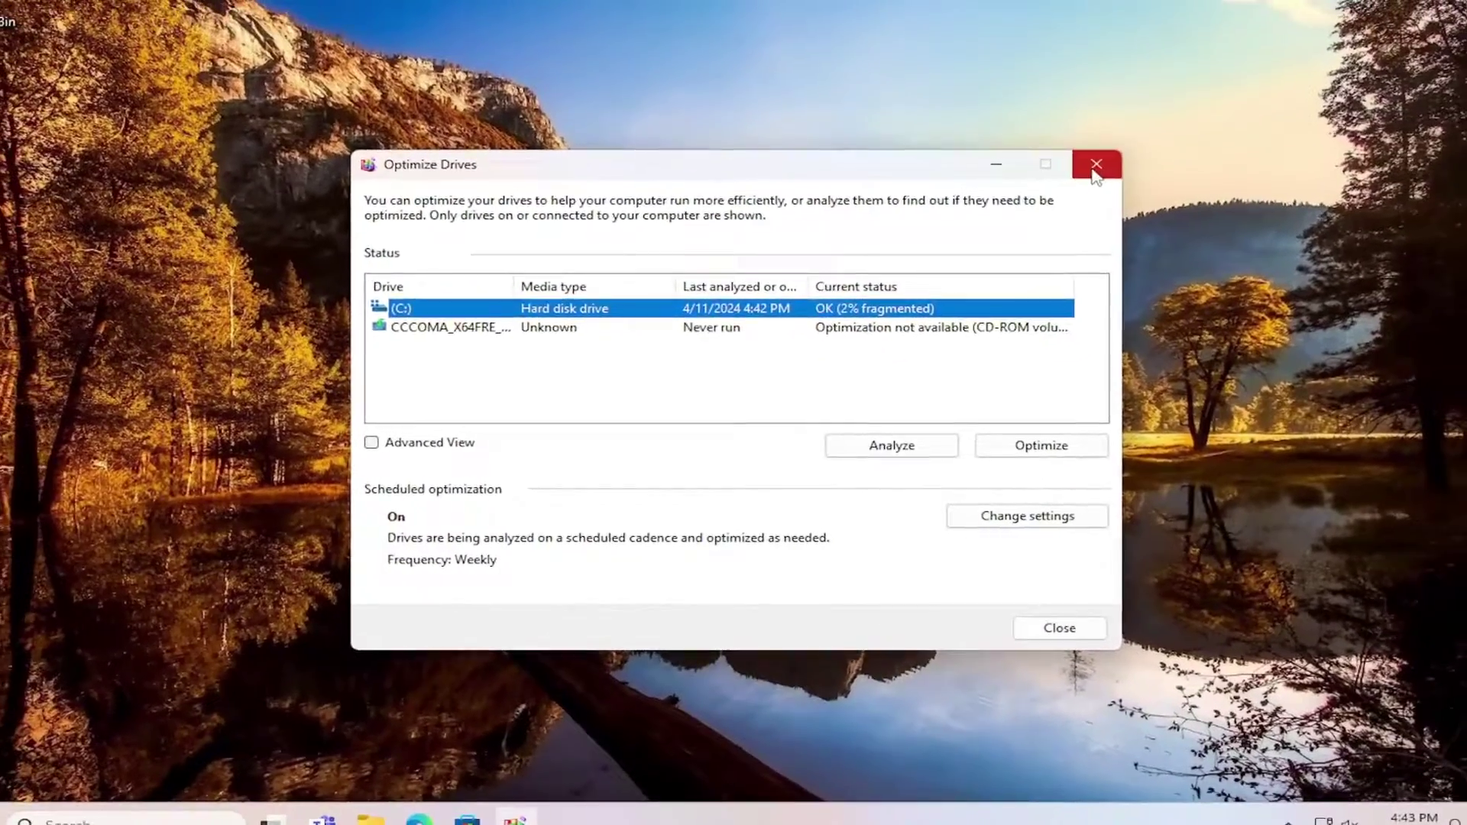
left_click(1097, 163)
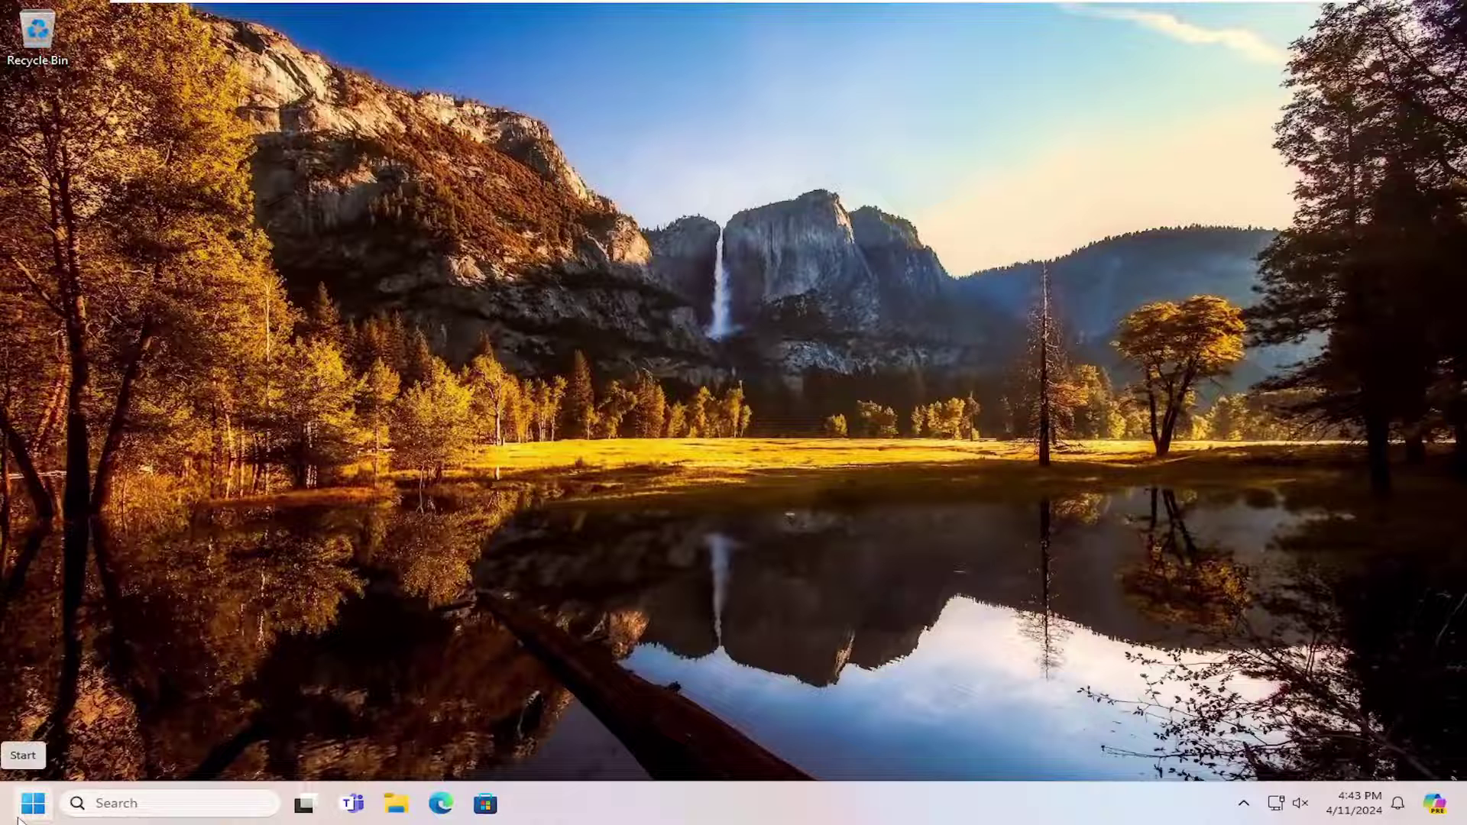
Step: Run Command Prompt as administrator from a 'cmd' search and approve the UAC prompt
left_click(23, 803)
type("c")
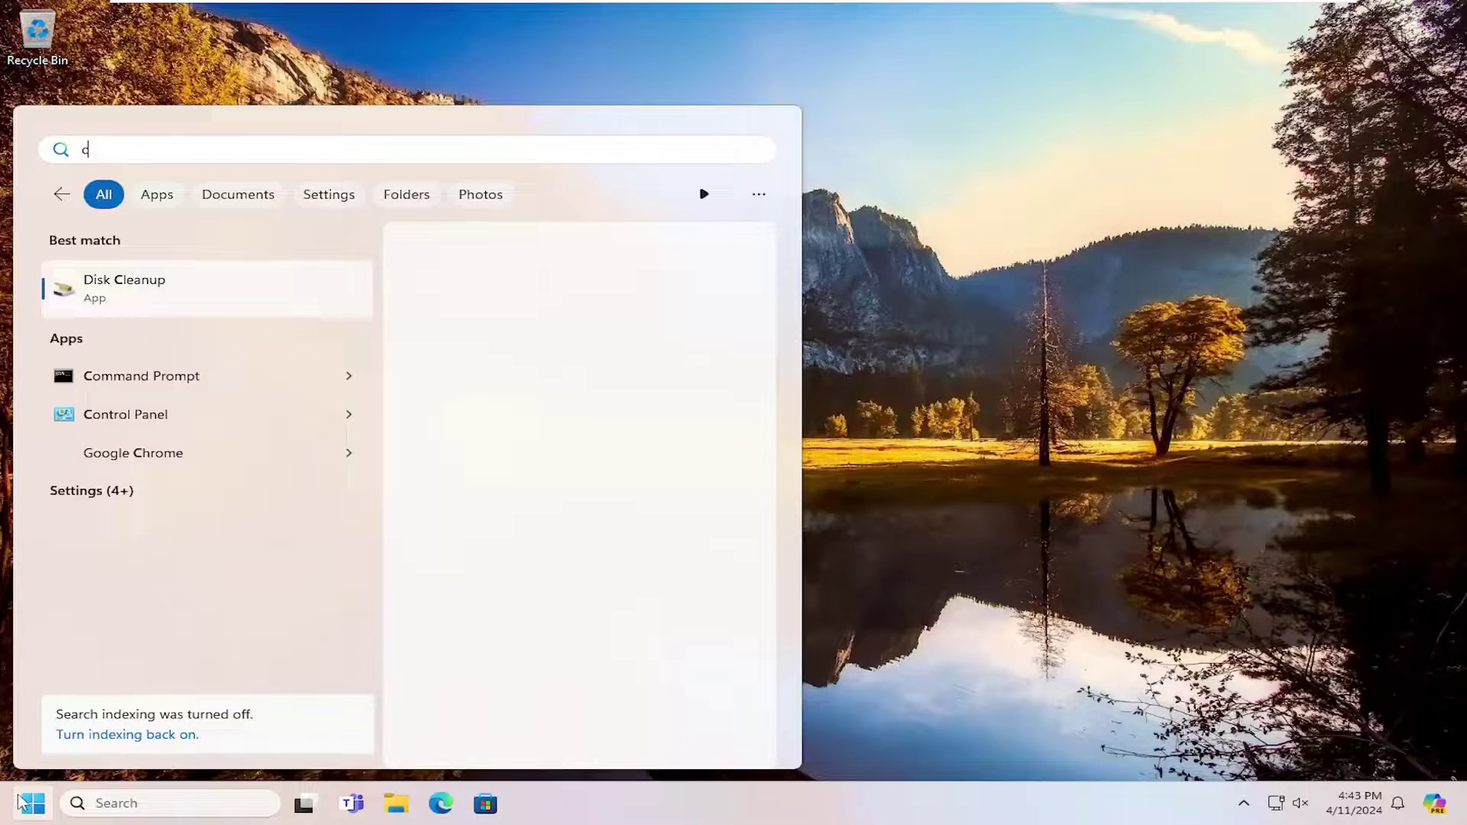
type("md")
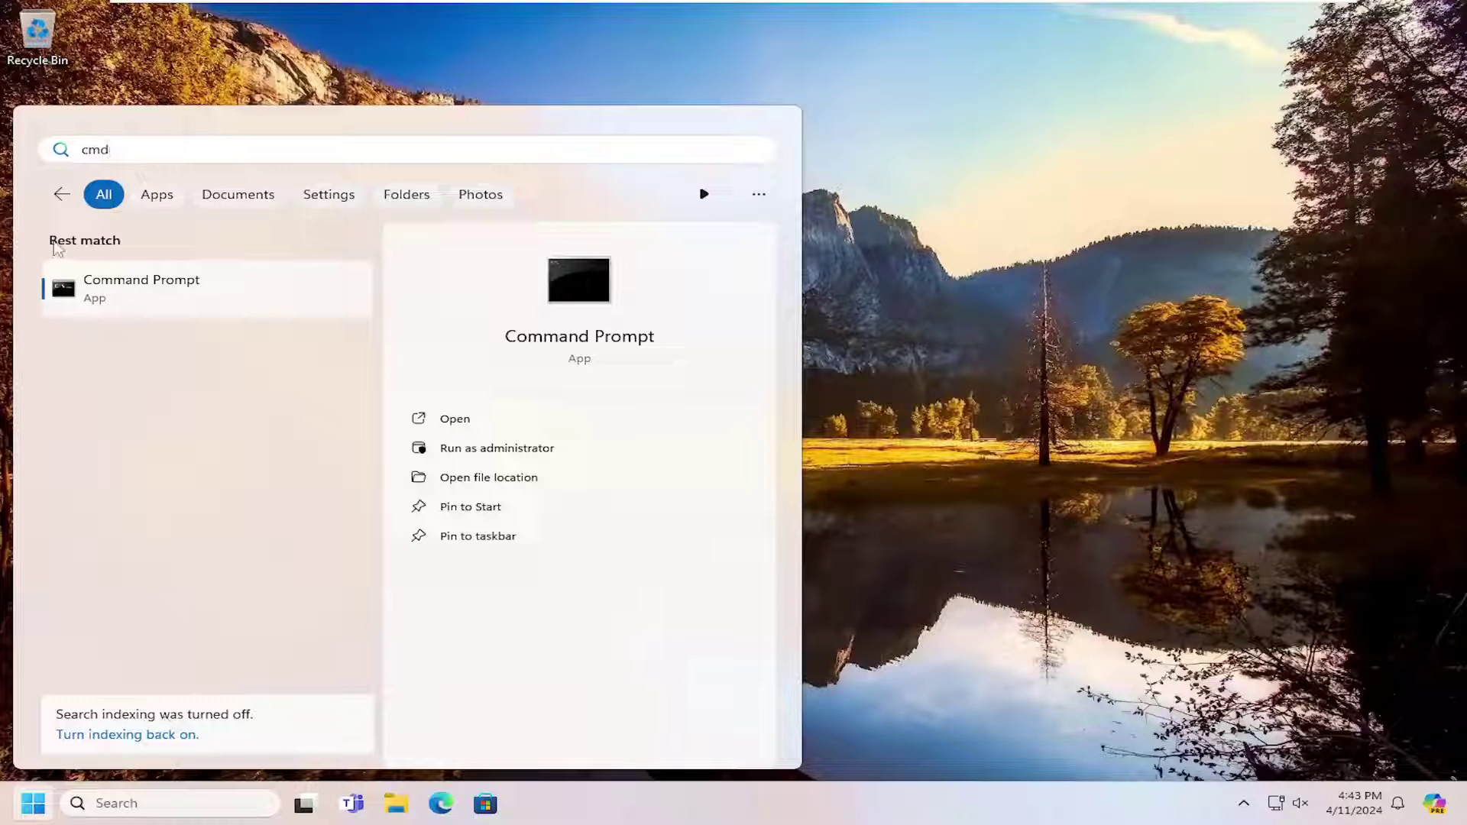
right_click(143, 283)
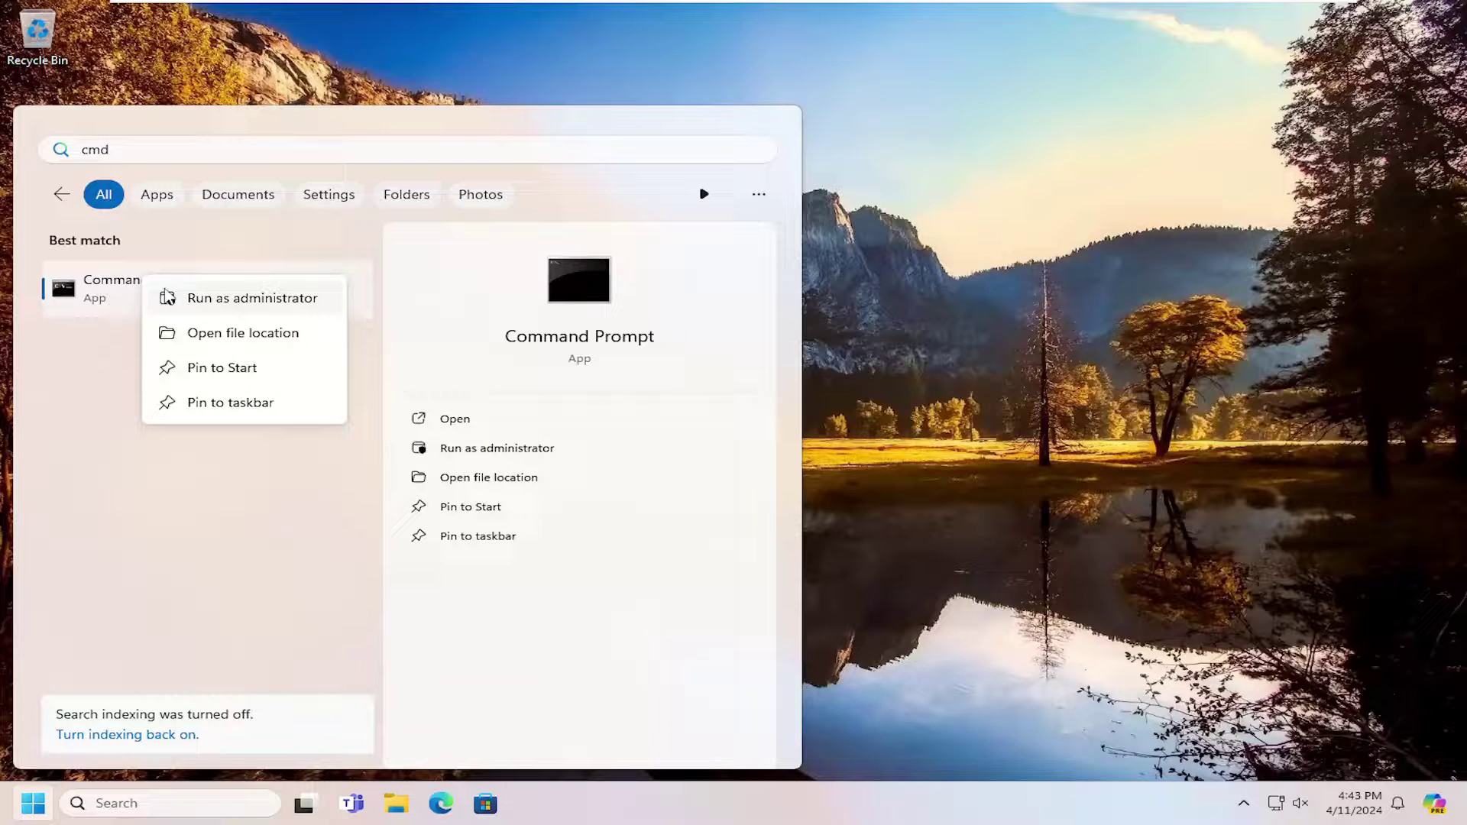
left_click(209, 298)
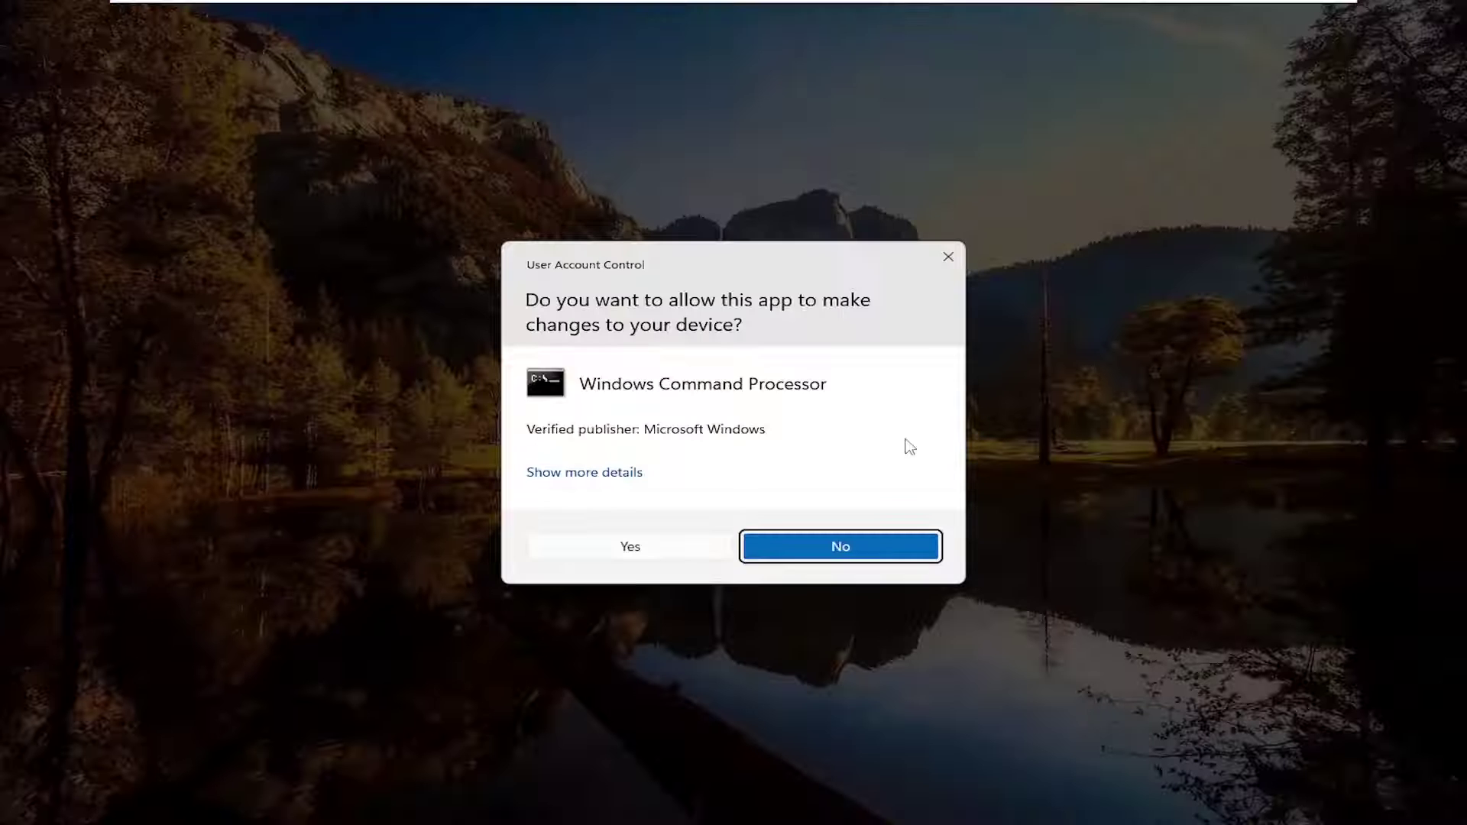
left_click(625, 547)
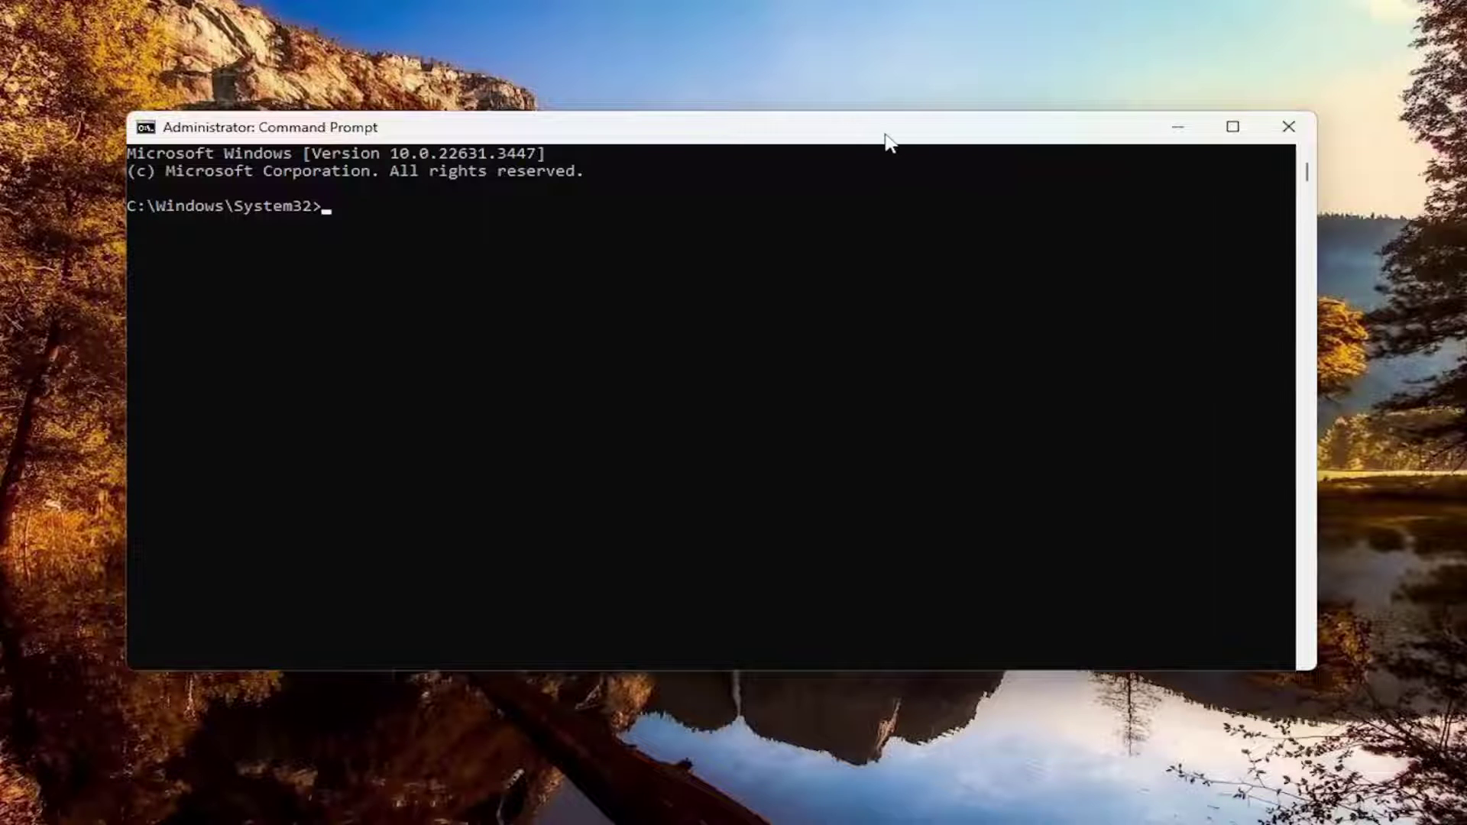
Step: Paste and run Dism /Online /Cleanup-Image /RestoreHealth using the title-bar Edit menu
right_click(831, 143)
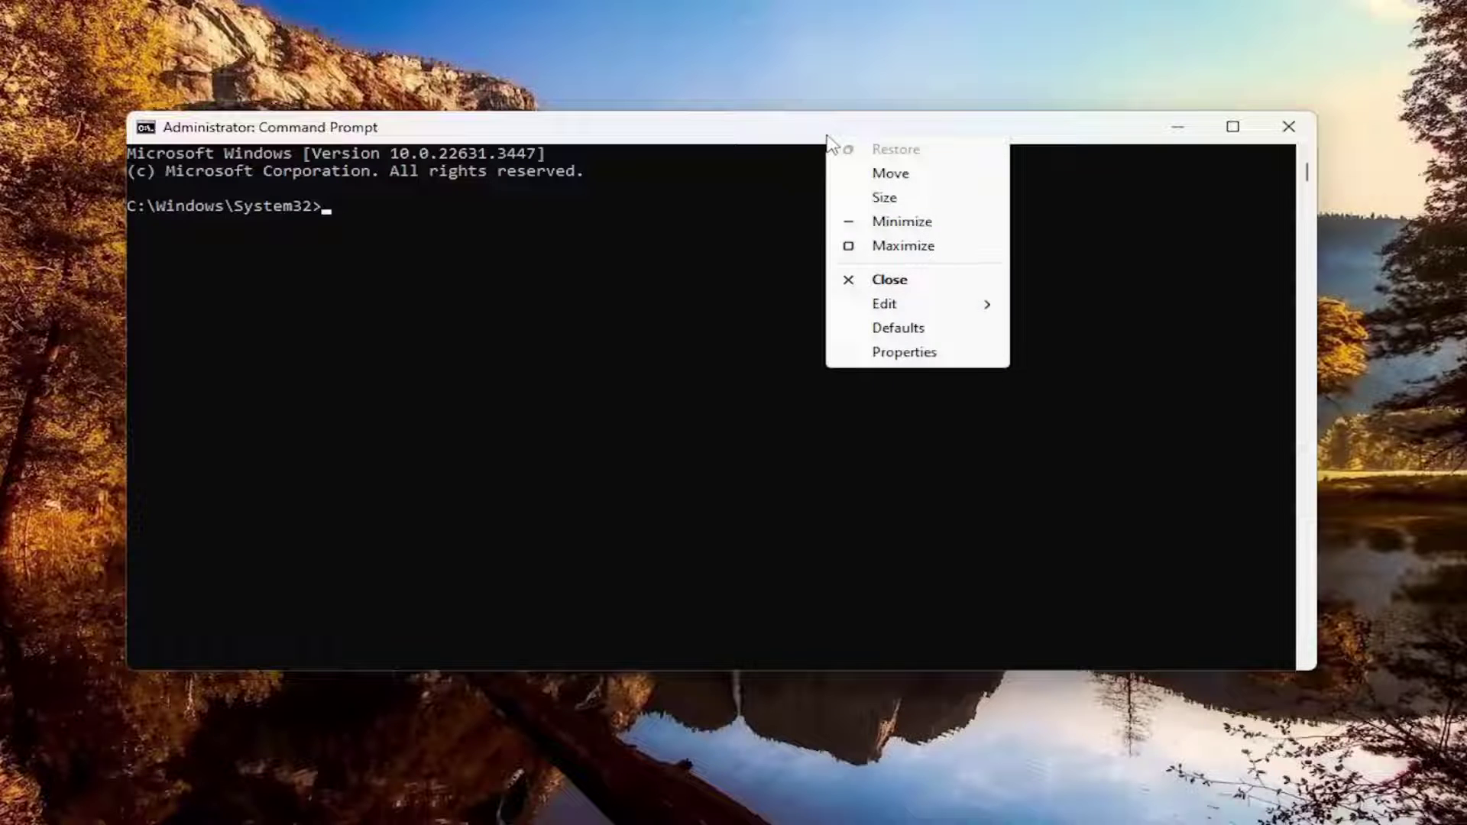
left_click(1046, 350)
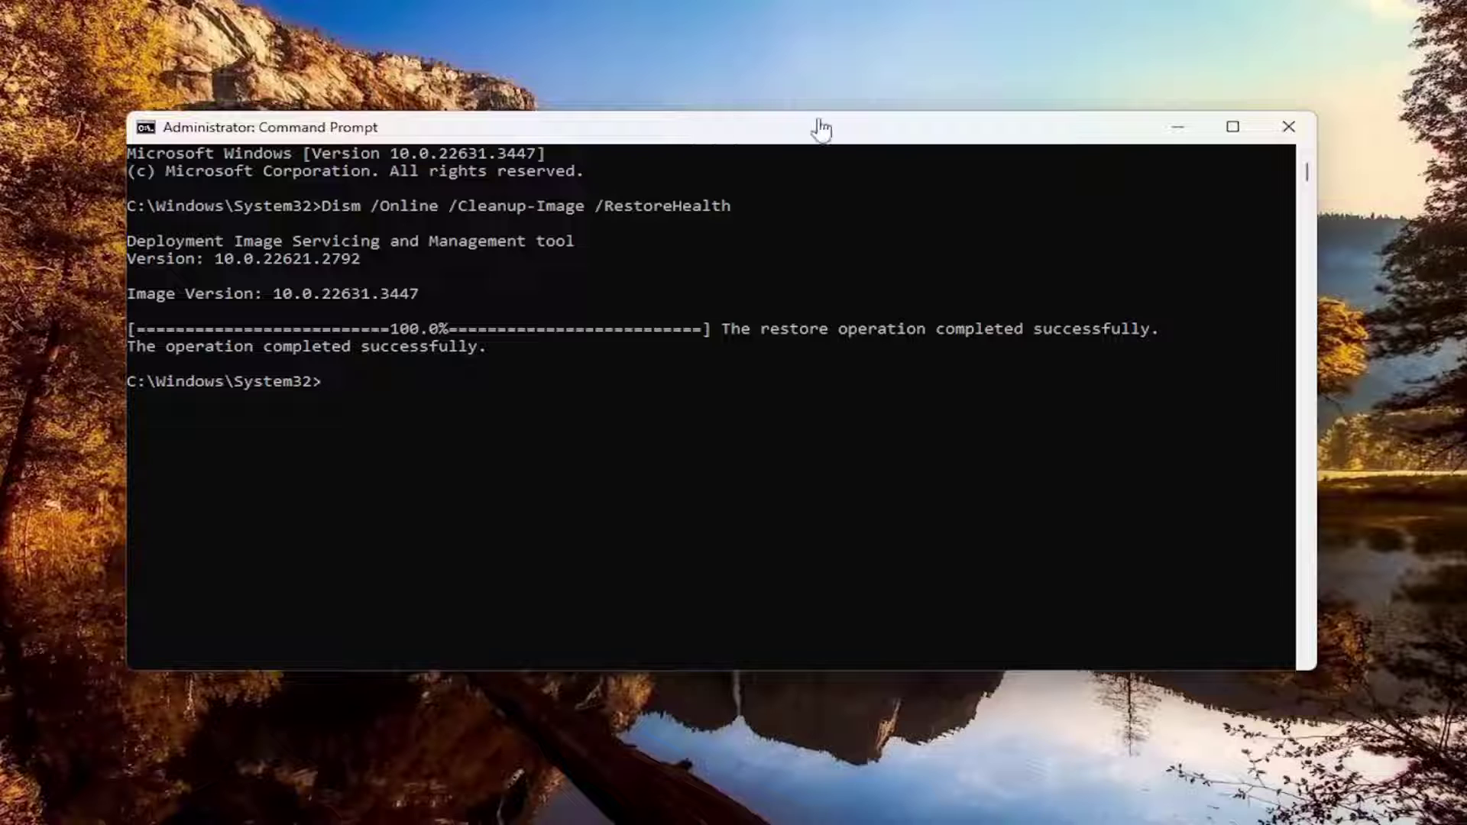
Step: Paste 'sfc /scannow' through the title-bar Edit menu and run it with Enter
right_click(648, 136)
left_click(910, 353)
key("Return")
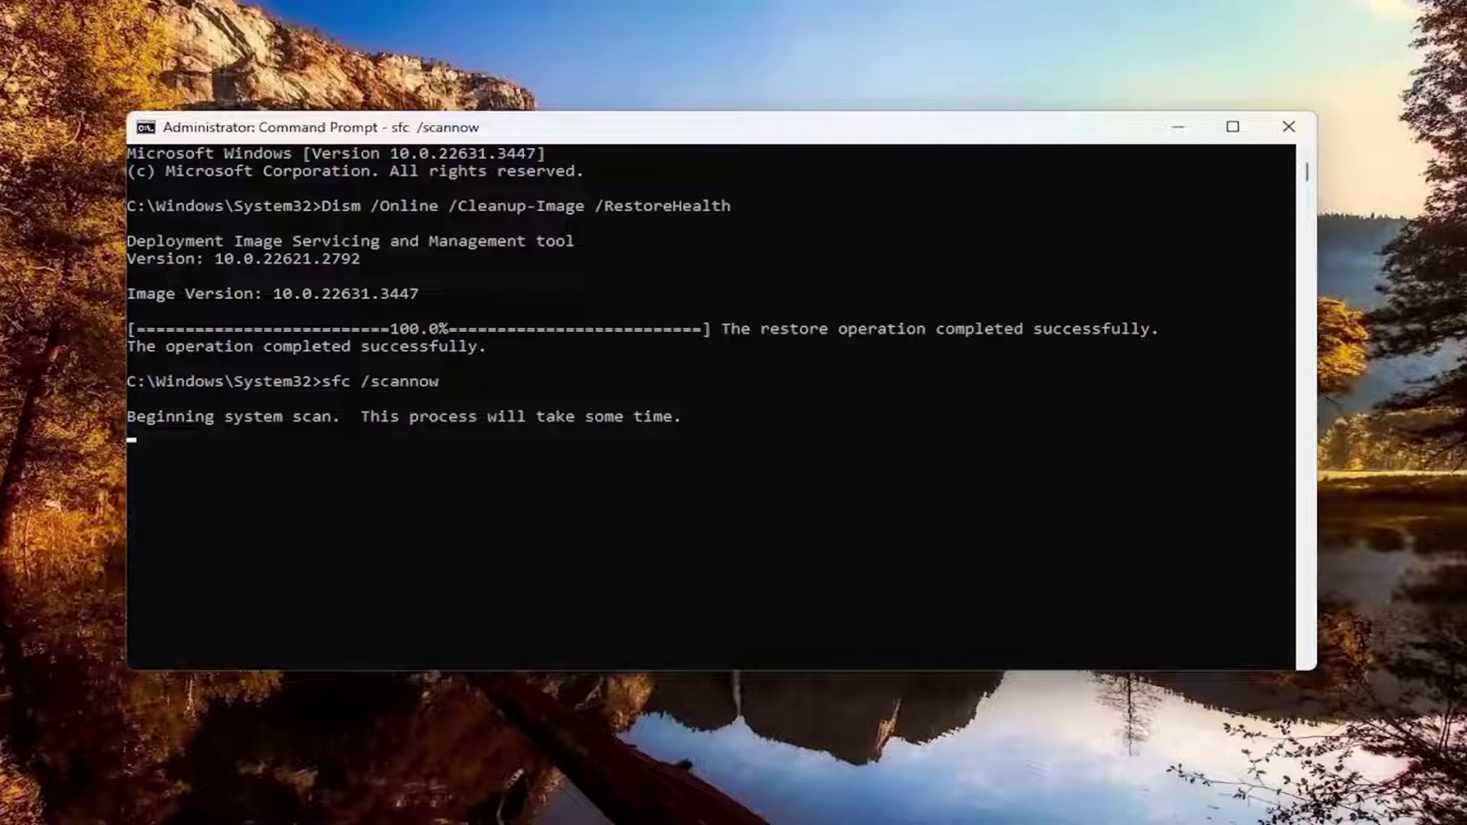